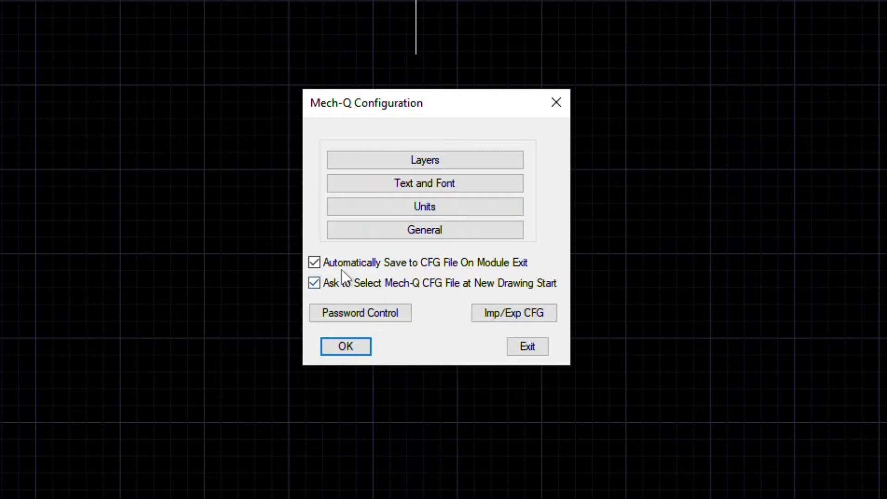
- Disable automatic saving to the CFG file on module exit and the CFG file selection at new drawing start
left_click(328, 262)
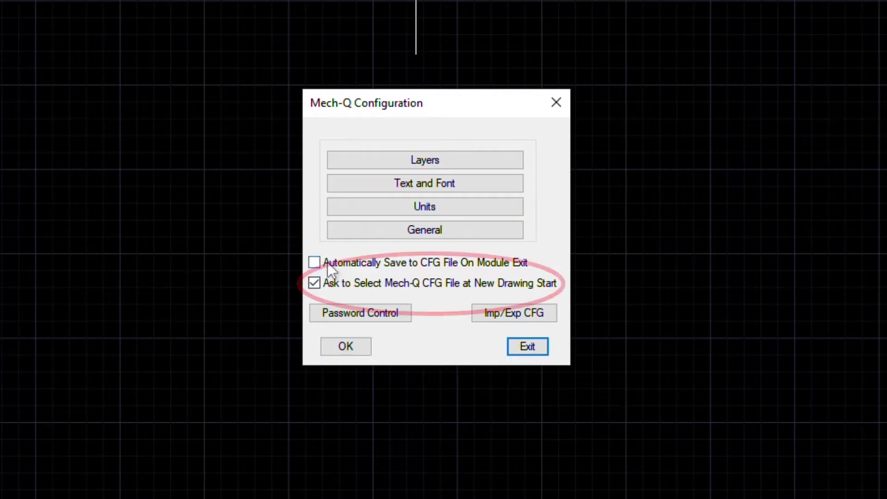
left_click(339, 284)
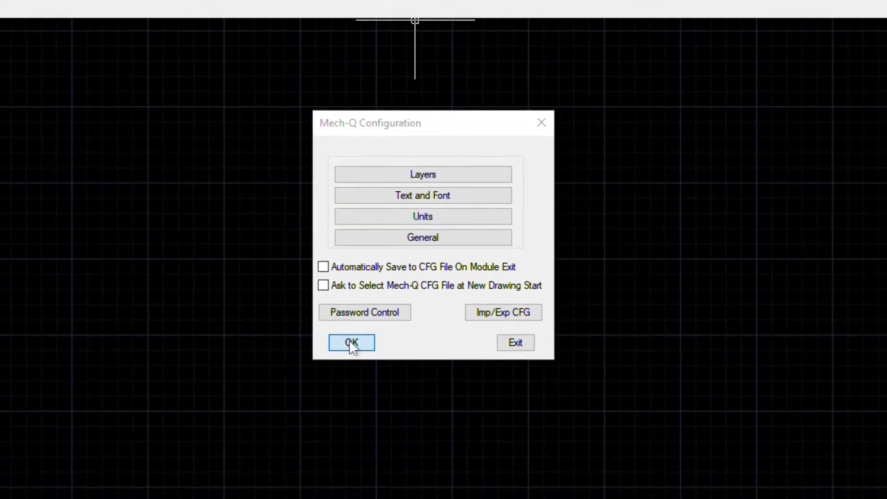
left_click(344, 346)
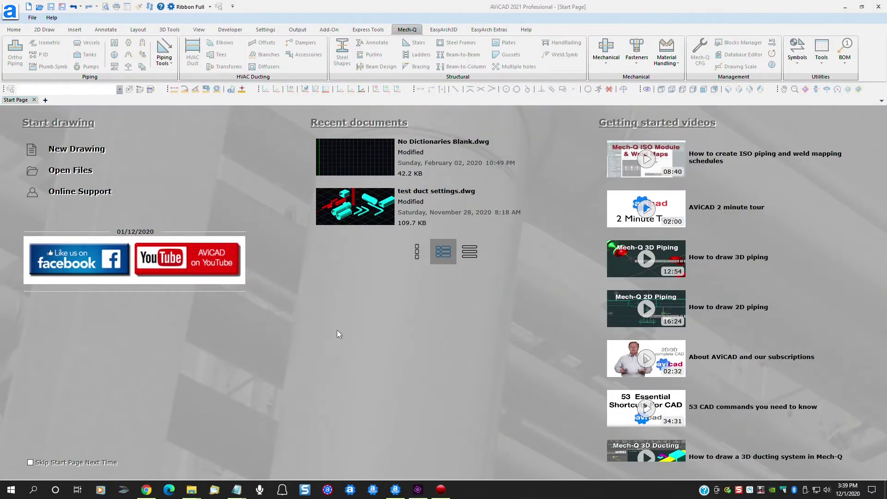
- Open the recent drawing No Dictionaries Blank.dwg and load the Mech-Q default settings file
left_click(358, 157)
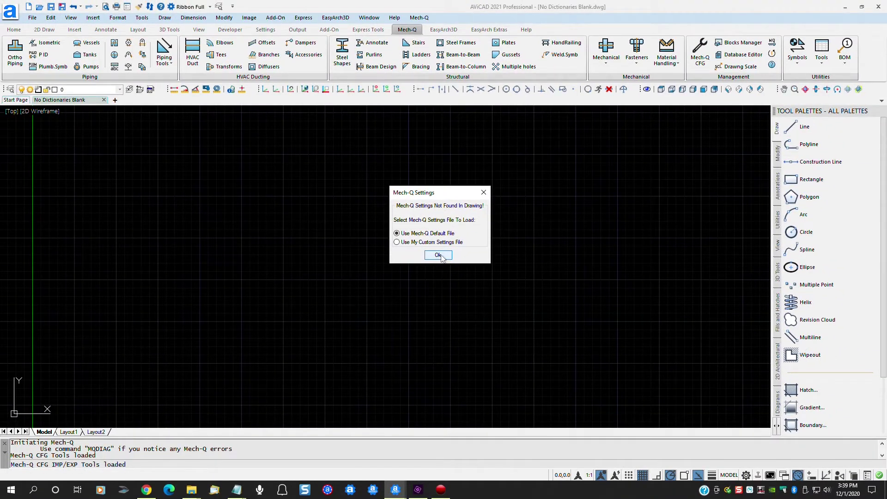
left_click(437, 255)
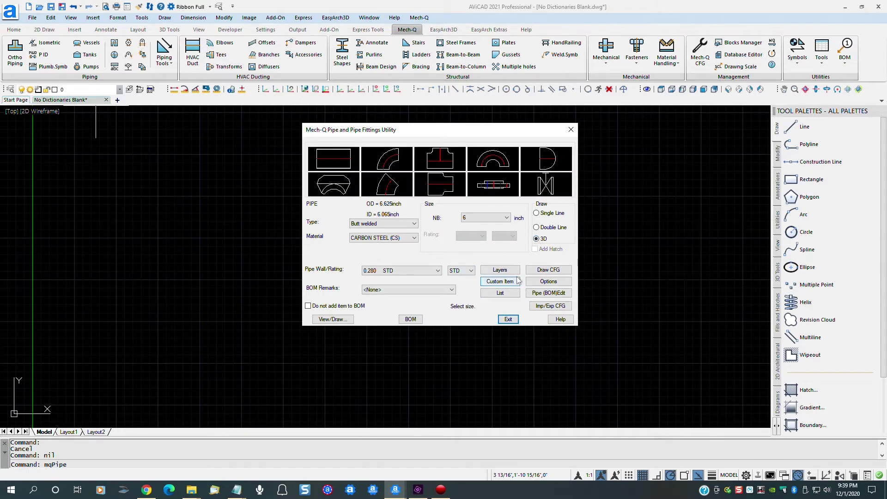
- Set the welding gap allowance for welded piping to 1/8 in the pipe draw options
left_click(549, 281)
type("0.0")
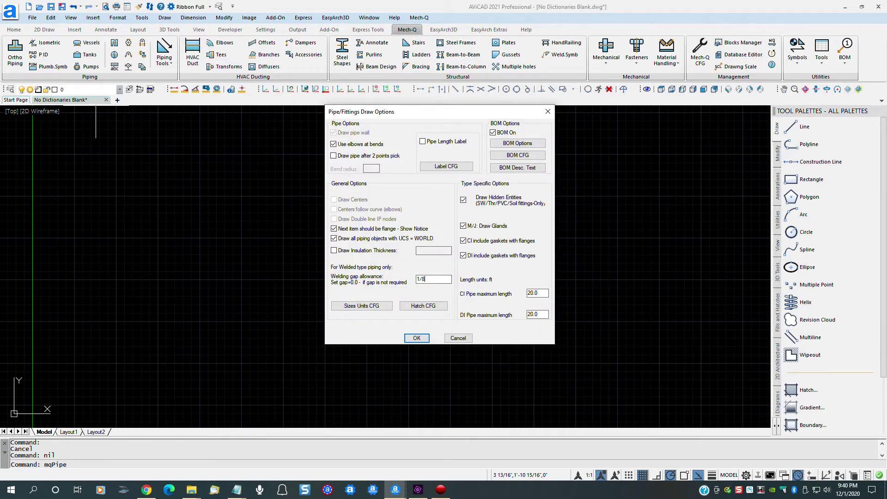
left_click(417, 338)
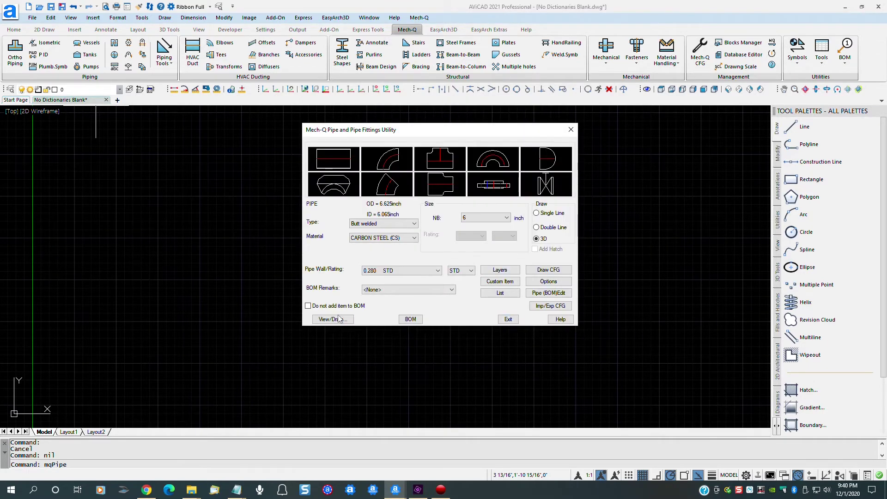
- Draw a 3D 6-inch butt-welded carbon steel pipe ending in a 90-degree elbow, and show it in the southwest isometric view
left_click(508, 323)
left_click(153, 182)
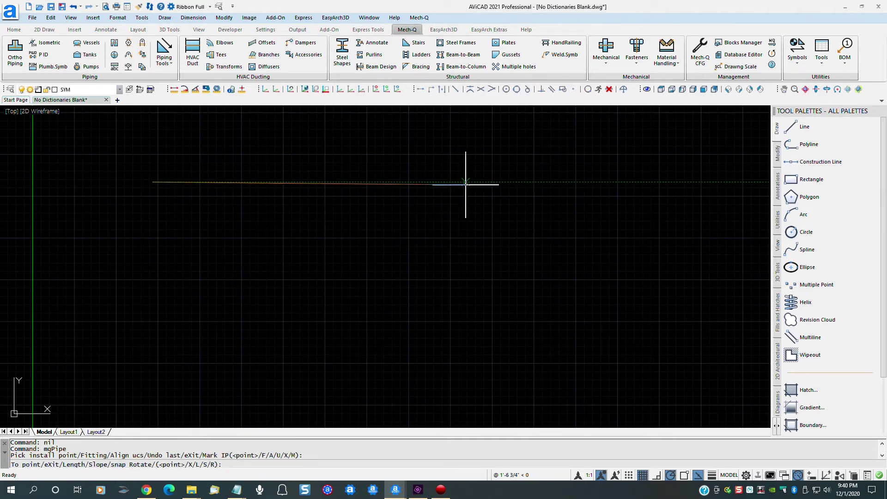
left_click(669, 182)
left_click(669, 405)
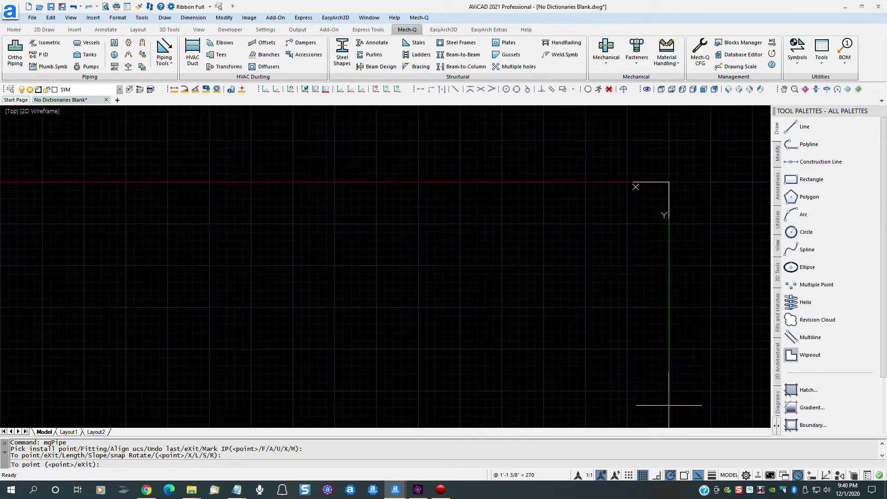
key("Return")
key("Return")
left_click(503, 284)
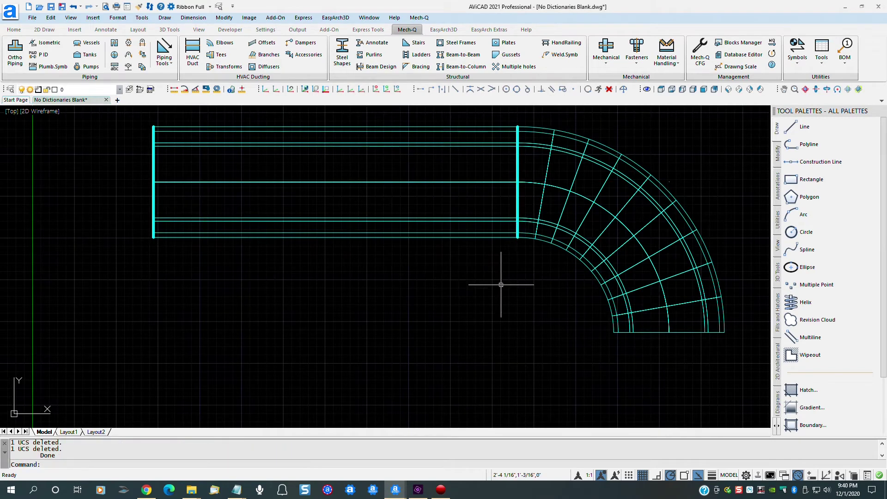
left_click(728, 89)
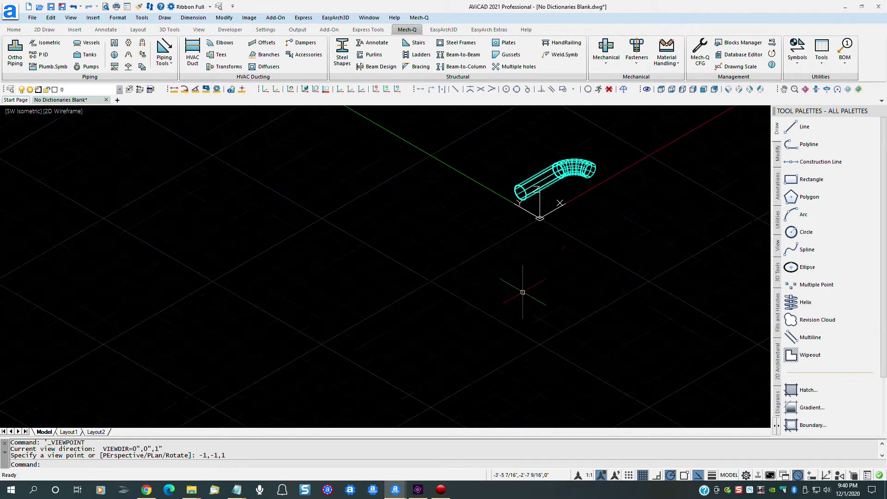
- Set up a rectangular HVAC duct 48 wide and 36 high with no insulation
left_click(192, 55)
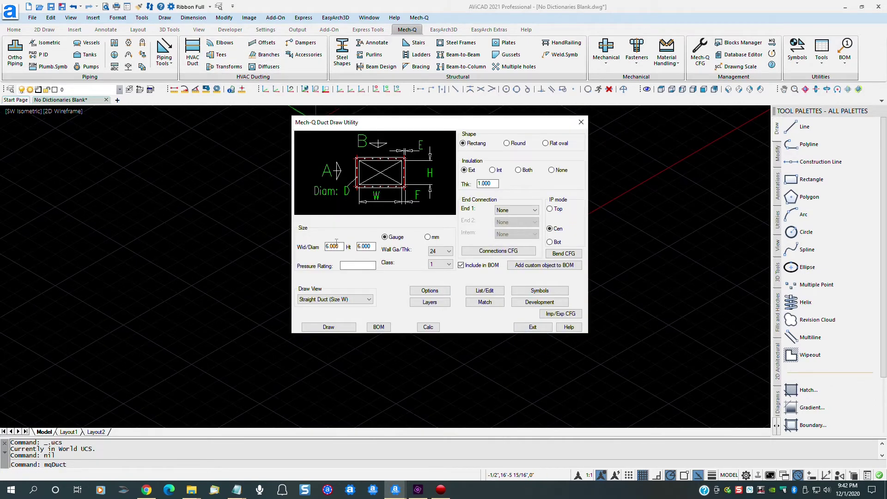
type("48")
key("Tab")
type("3")
left_click(551, 170)
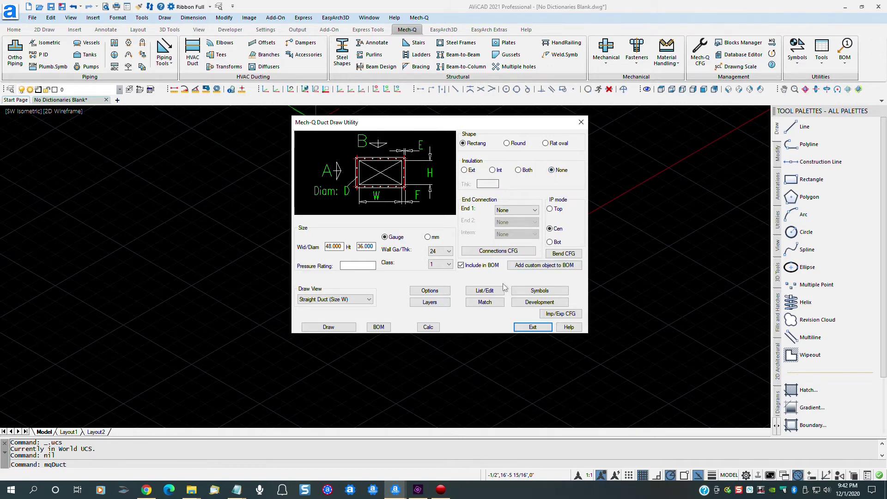
- Enable 3D duct drawing and place all duct objects at a set Z-elevation of 12
left_click(430, 290)
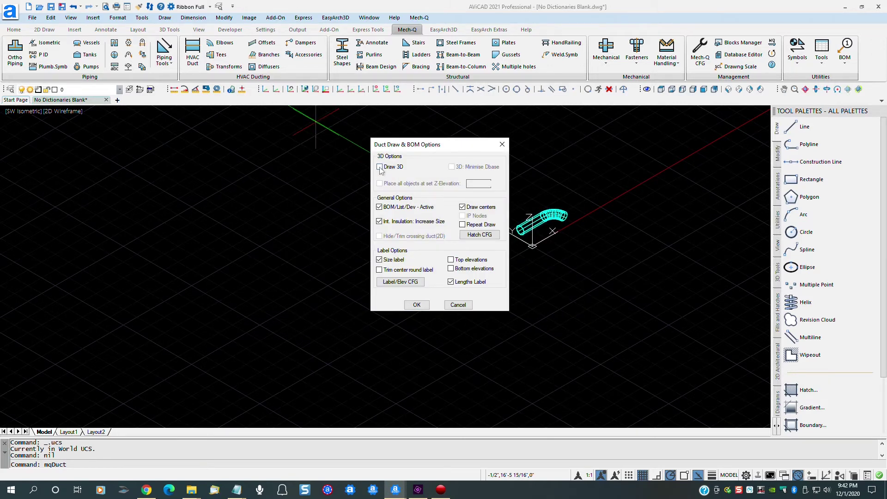
left_click(380, 168)
left_click(380, 184)
key("Tab")
type("12")
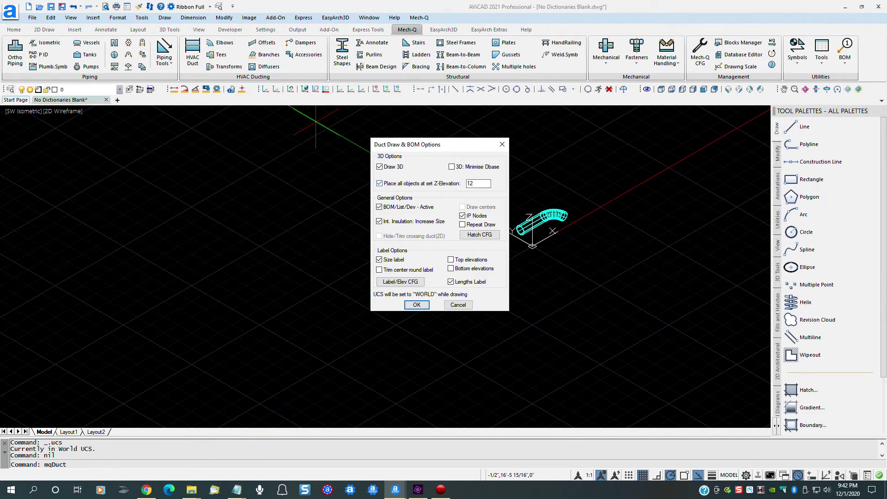
left_click(416, 305)
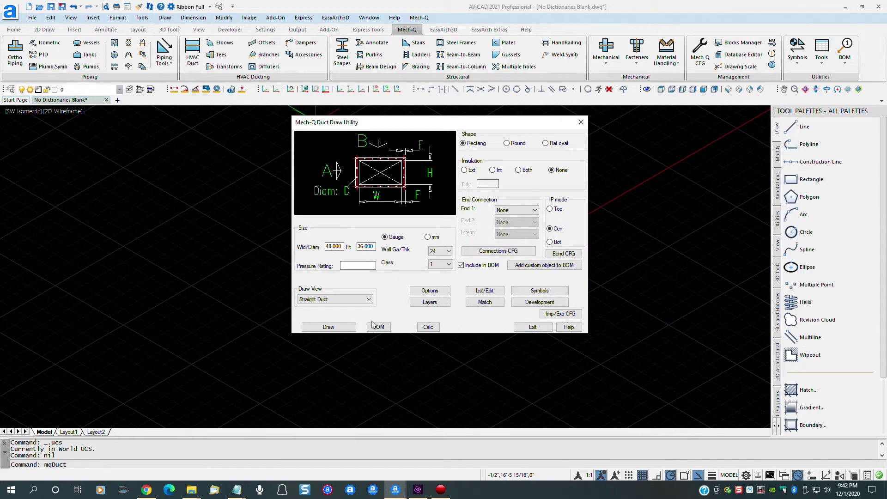
- Draw a straight rectangular duct about 6'-3" long along the X direction, above the pipe
left_click(328, 327)
left_click(492, 180)
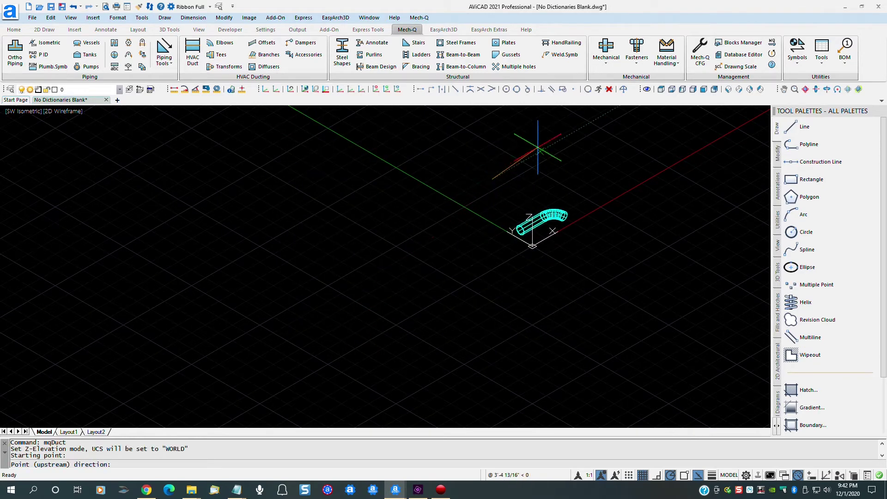
left_click(574, 132)
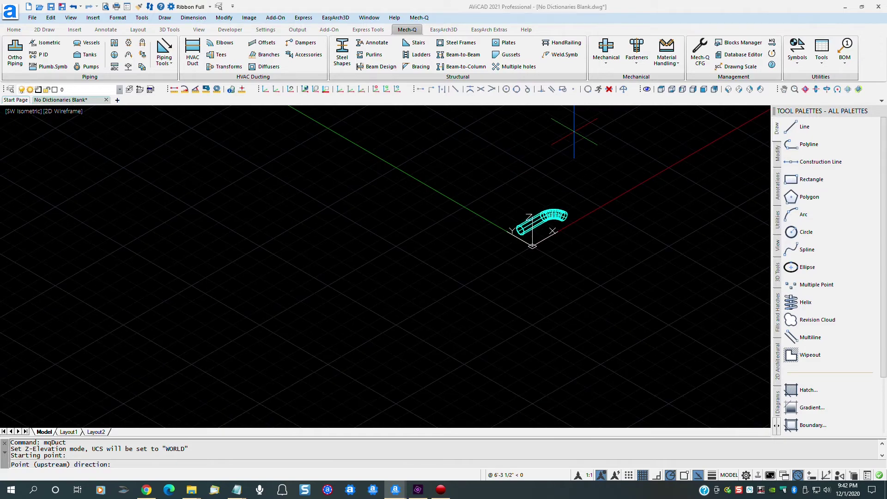
left_click(531, 327)
scroll(549, 257, "down", 3)
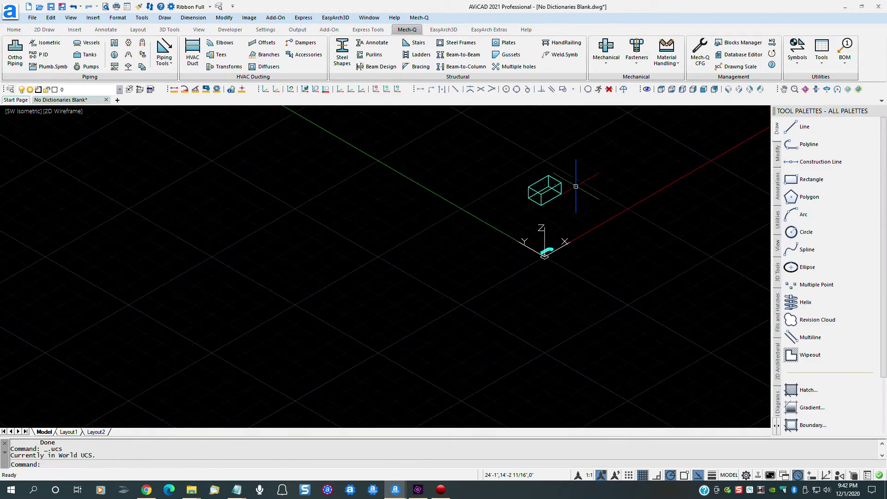
- Identify the coordinates of the node at the duct's near end using a node snap
scroll(576, 186, "up", 2)
type("ID")
key("Return")
type("node")
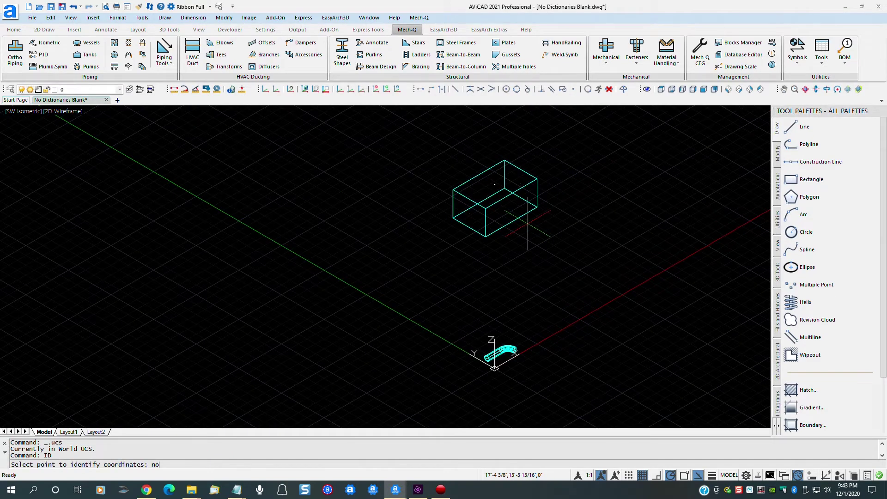
key("Return")
left_click(472, 213)
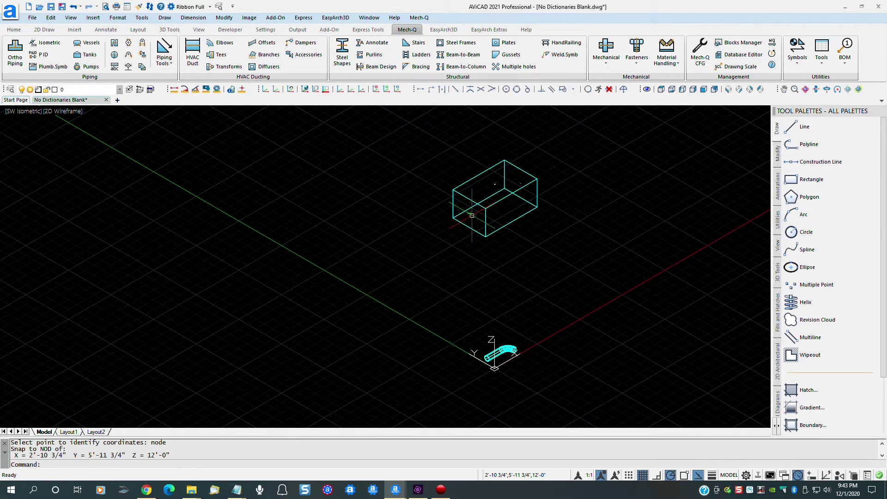
- Set up an AISC HP14x89 steel section drawn in 3D as a column
left_click(342, 53)
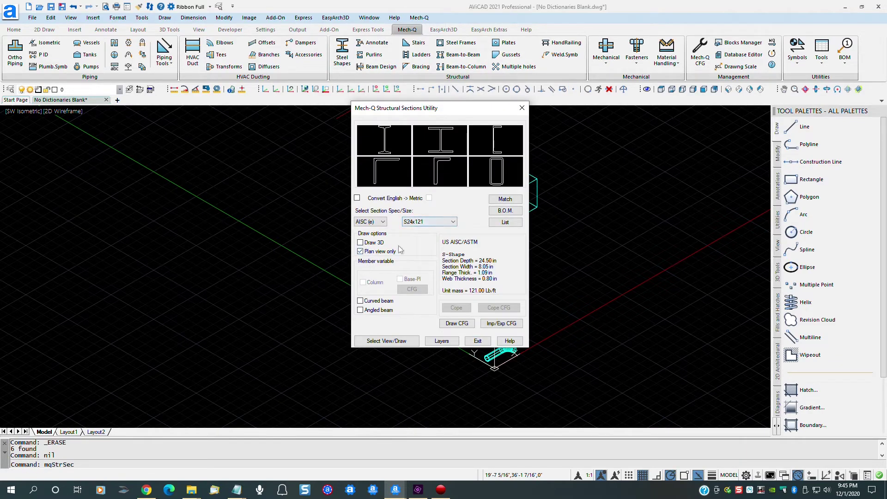
left_click(423, 136)
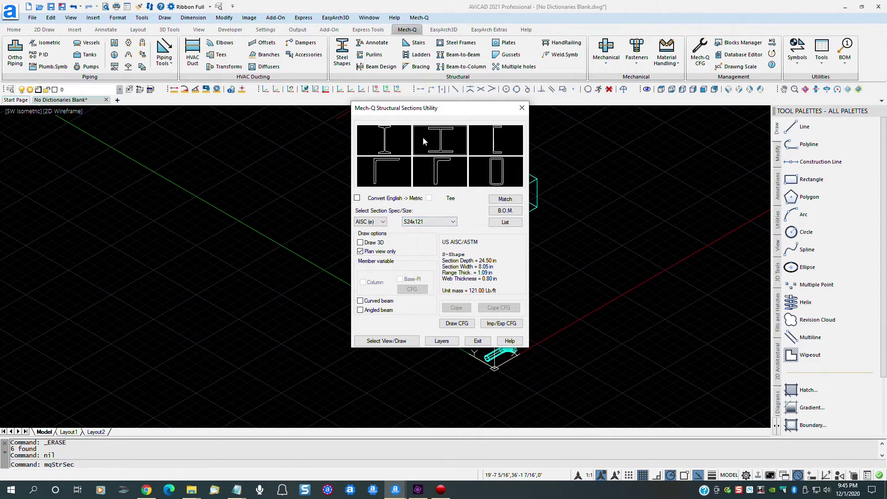
left_click(452, 223)
left_click_drag(453, 243, 447, 409)
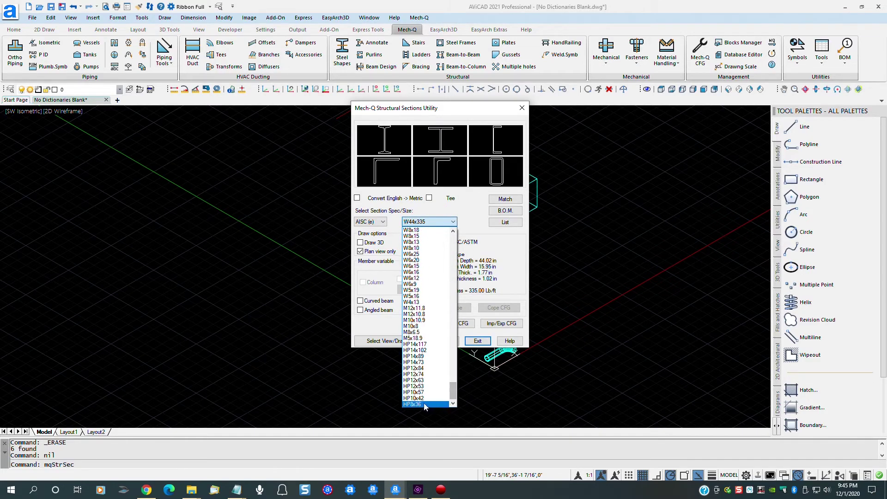
left_click(425, 356)
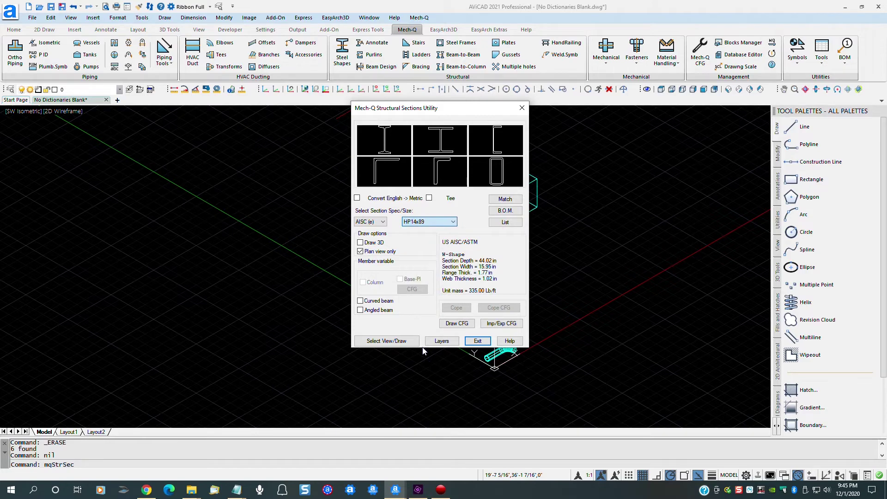
left_click(360, 242)
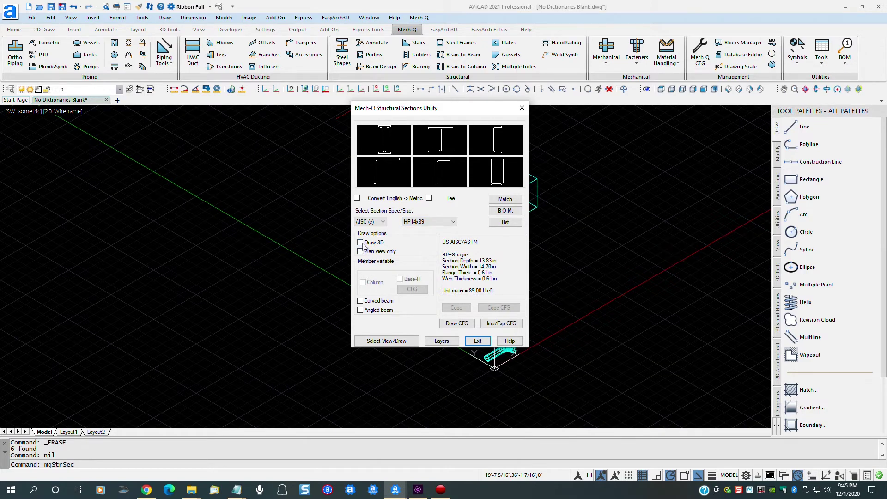
left_click(363, 282)
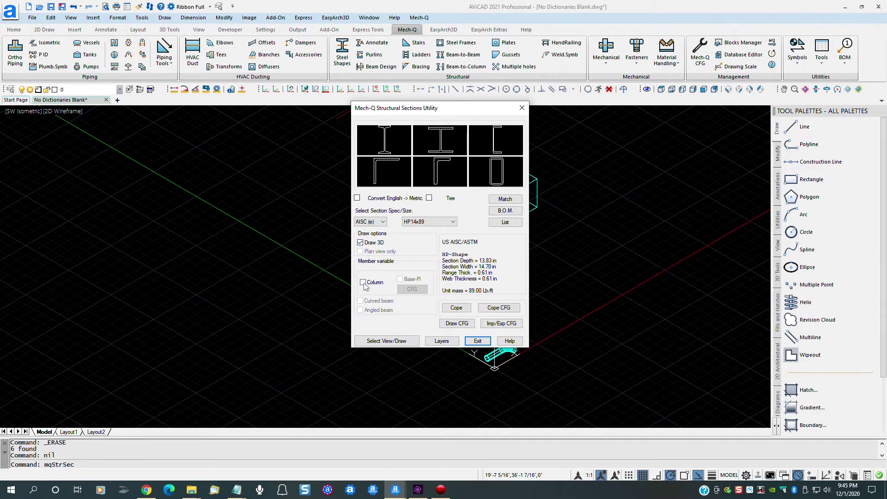
- Place the HP14x89 column beside the pipe and set its height by snapping to the duct's end node
left_click(401, 343)
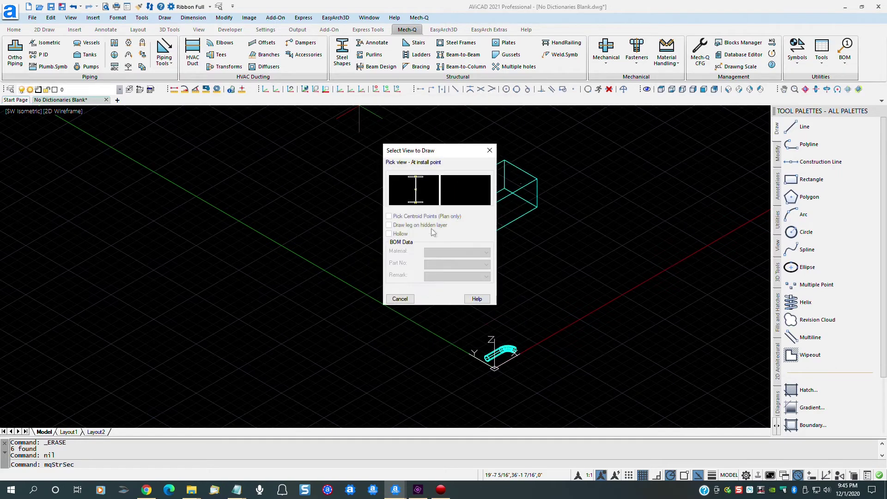
left_click(417, 190)
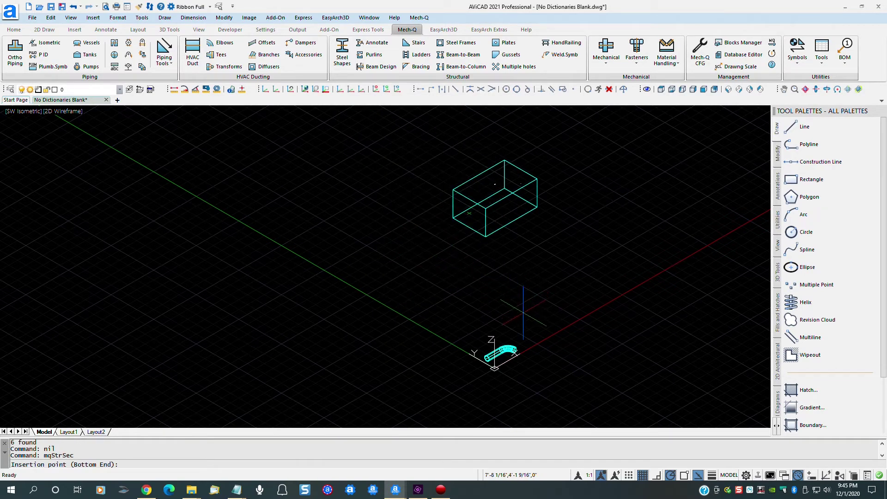
left_click(523, 313)
type("ht: node")
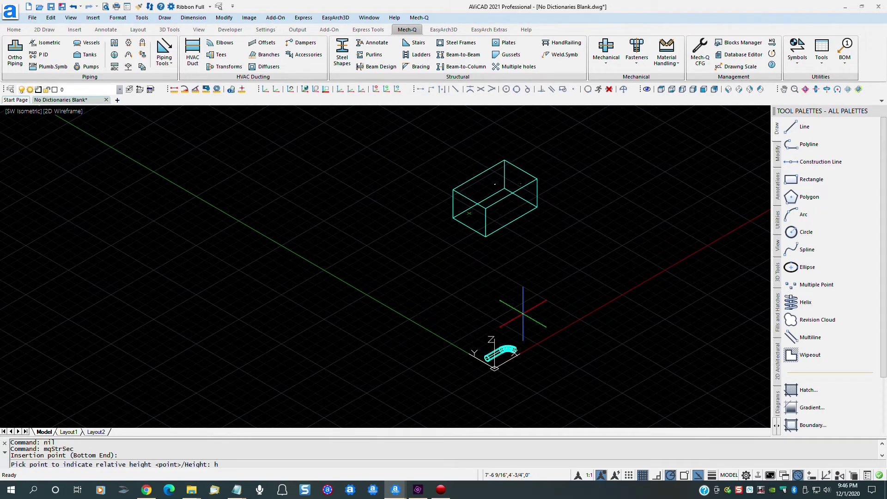
key("Return")
type("node")
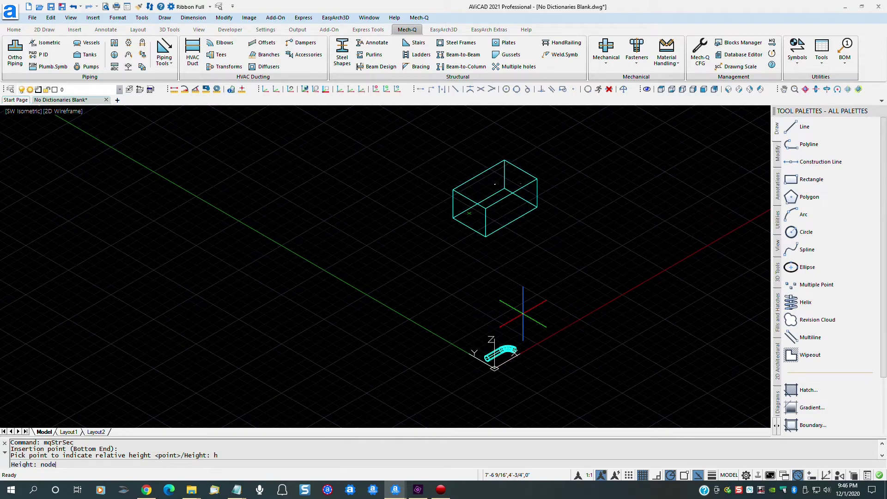
key("Return")
left_click(469, 214)
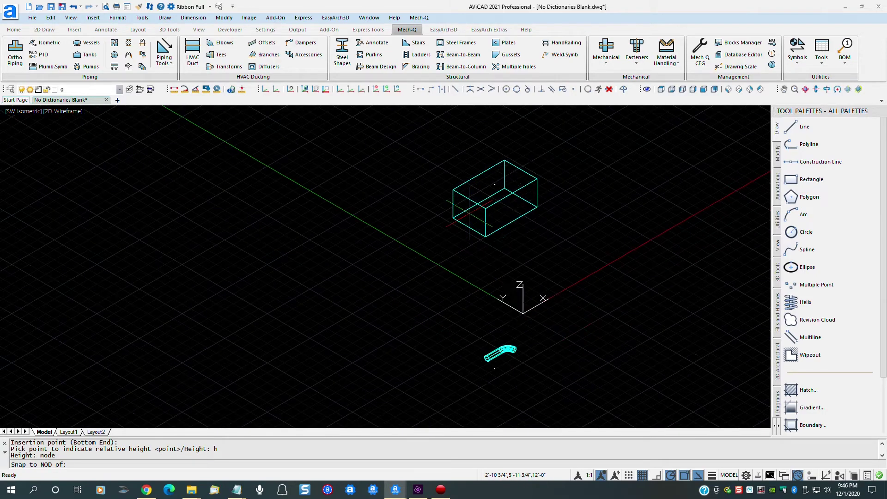
key("Return")
- Move the column about 2'-7" in the 270-degree direction, clear of the duct
type("m")
key("Return")
left_click(525, 317)
key("Return")
left_click(557, 294)
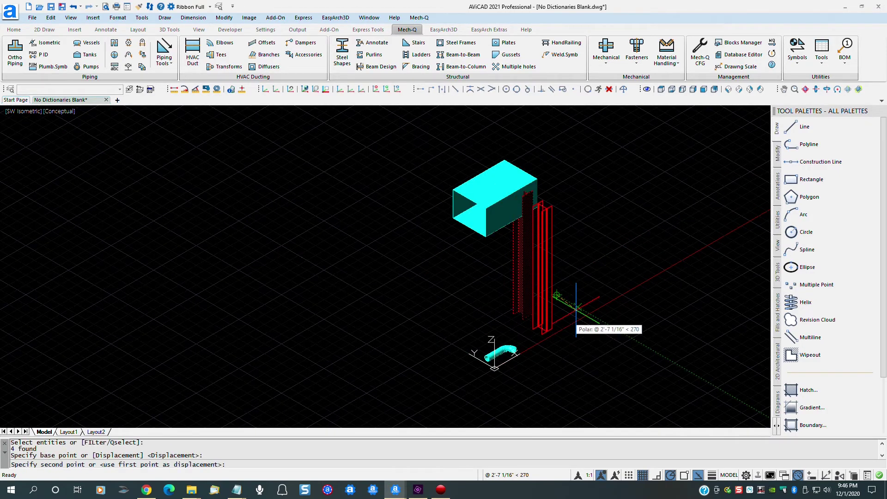
left_click(576, 307)
type("z")
key("Return")
type("w")
key("Return")
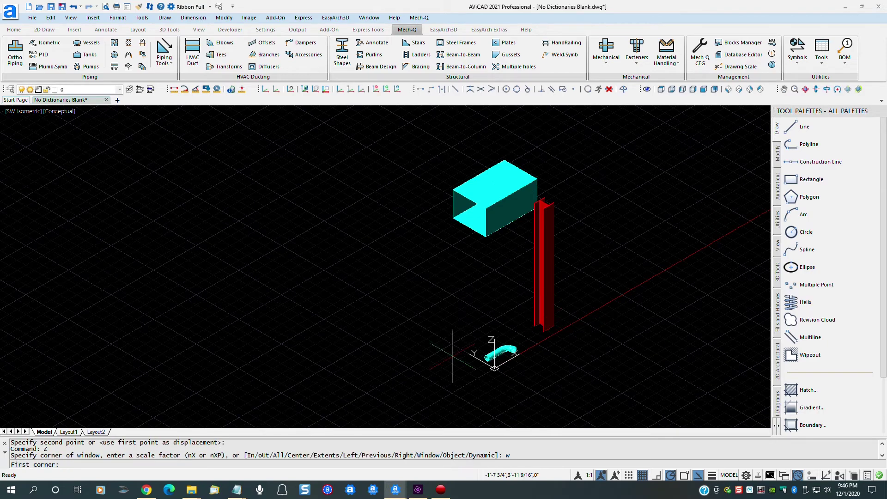
left_click(377, 392)
left_click(600, 149)
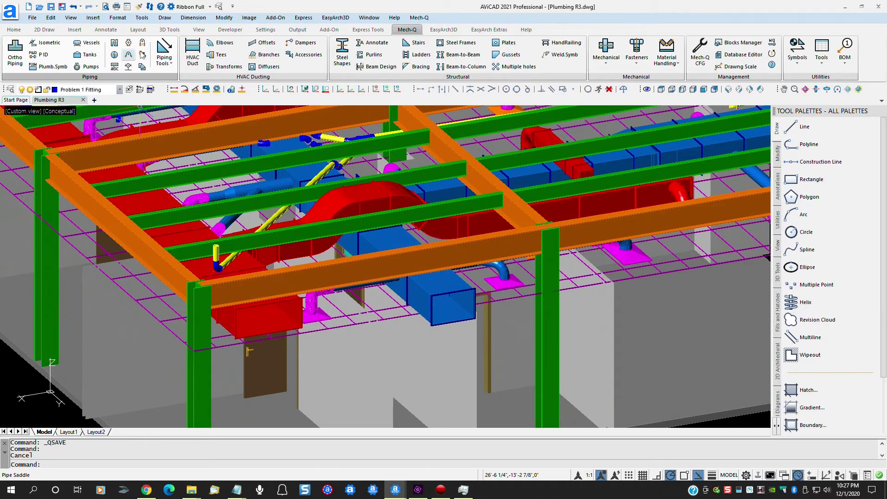
- Set up an export of all Mech-Q module settings from the HVAC duct module, using the all-modules .INI file type
left_click(189, 49)
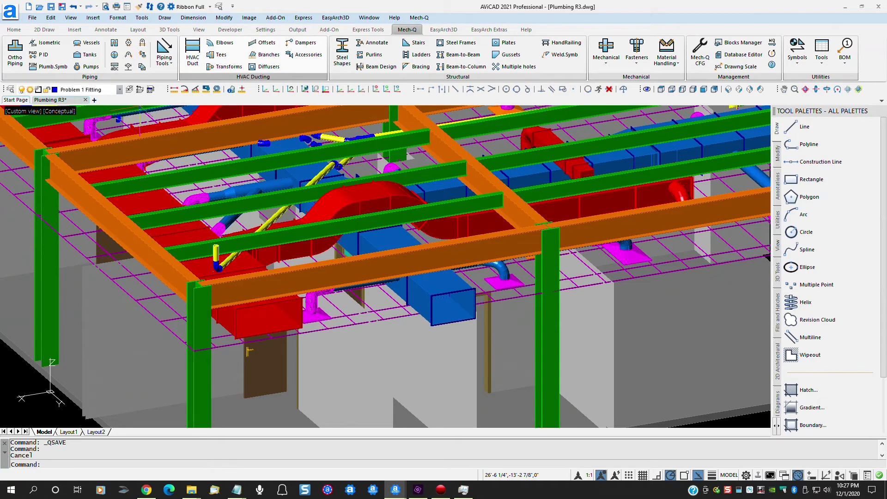
left_click(551, 315)
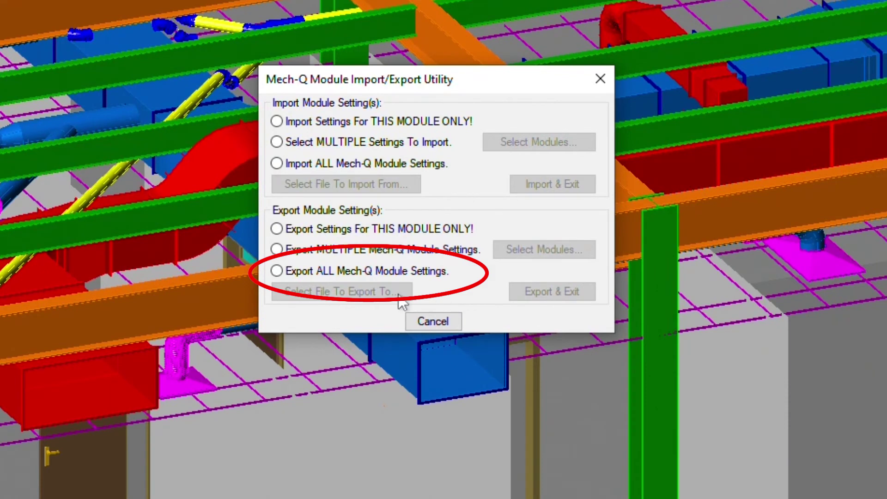
left_click(277, 271)
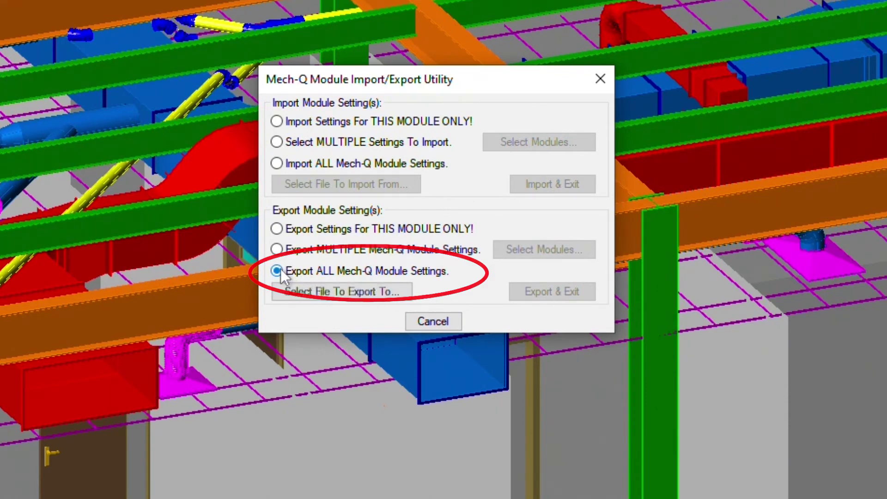
left_click(312, 290)
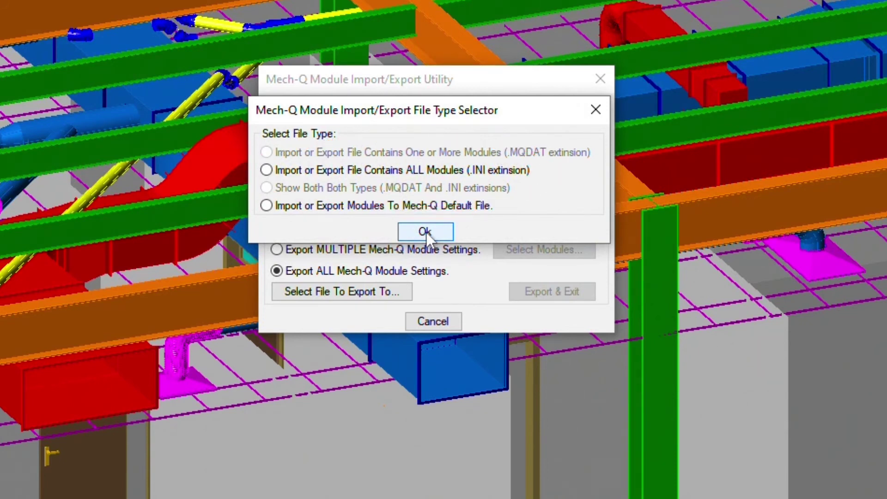
left_click(367, 173)
left_click(421, 231)
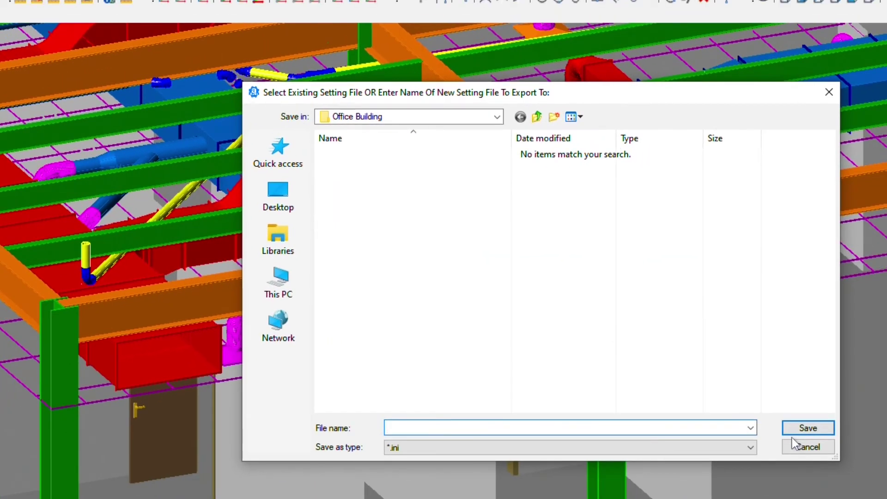
- Name the settings file 3D Office Building Settings in the Office Building folder and export all module settings to it
type("3D Office Building Settings")
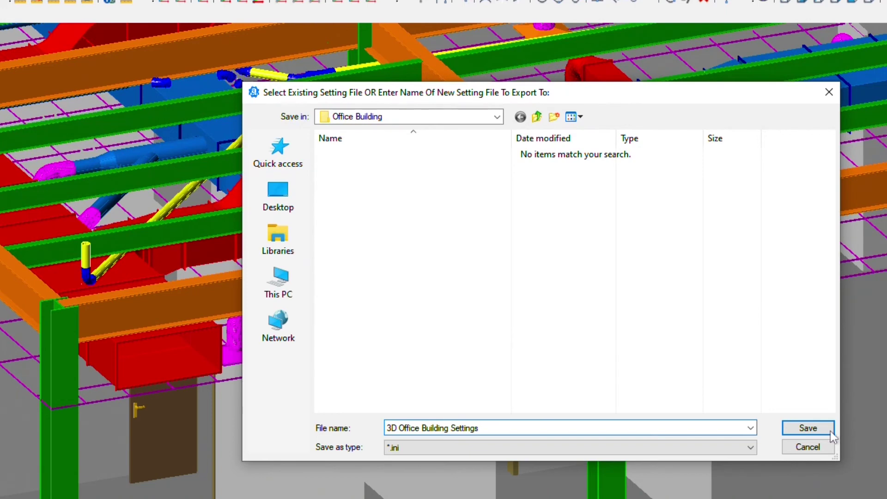
left_click(808, 427)
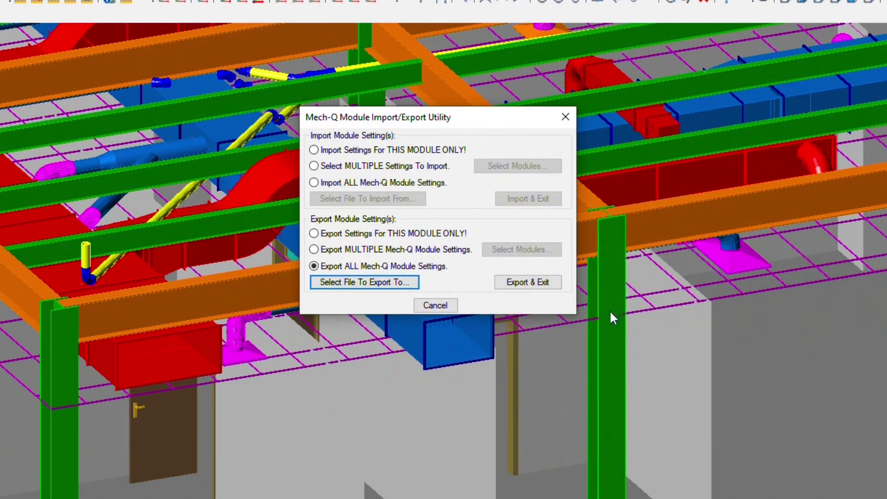
left_click(541, 283)
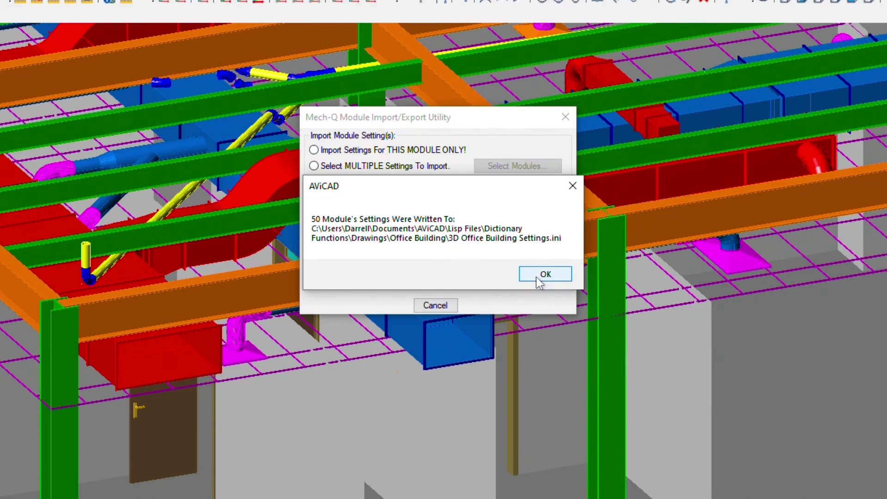
left_click(542, 274)
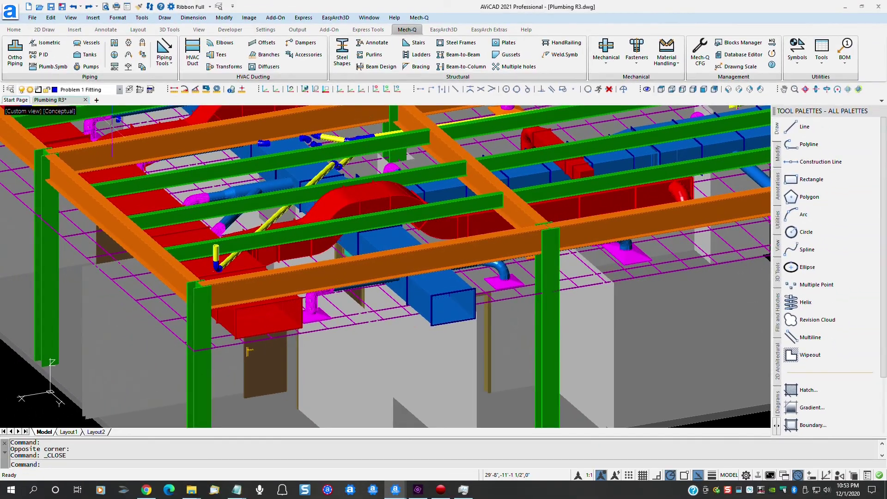
- Open the No Dictionaries Blank drawing and load 3D Office Building Settings.ini from the Drawings\Office Building folder as its custom Mech-Q settings
left_click(15, 100)
left_click(359, 164)
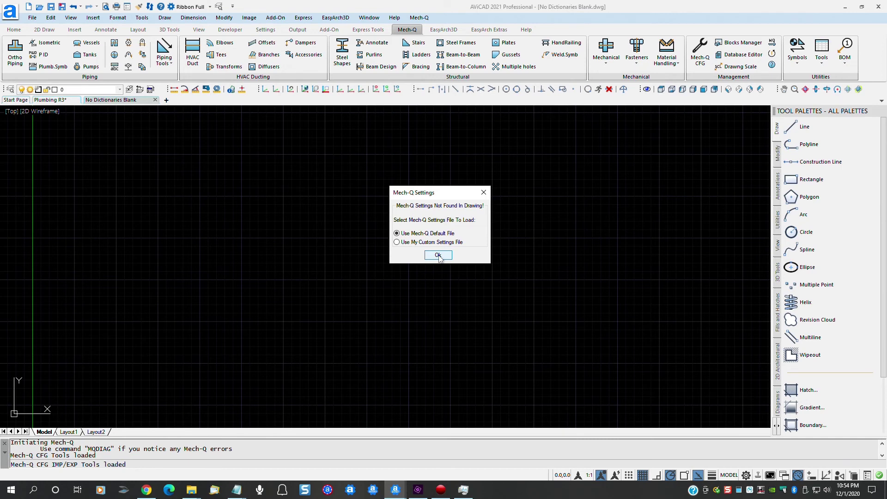
left_click(435, 255)
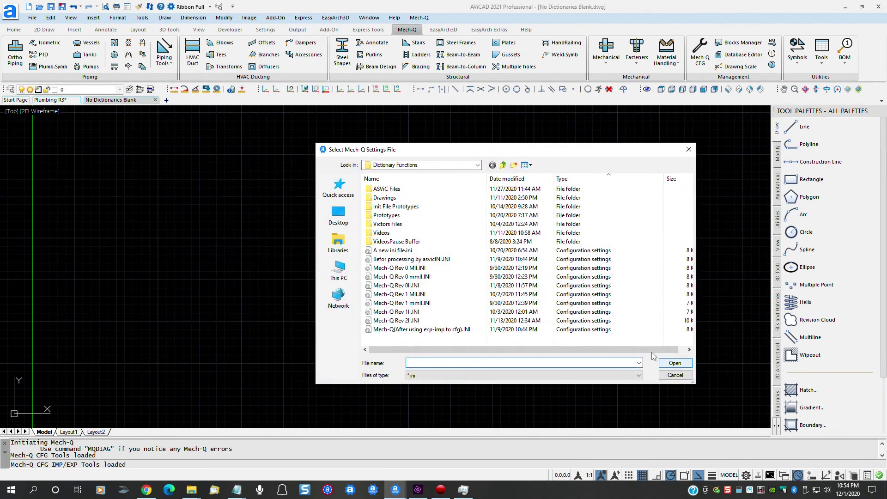
double_click(392, 199)
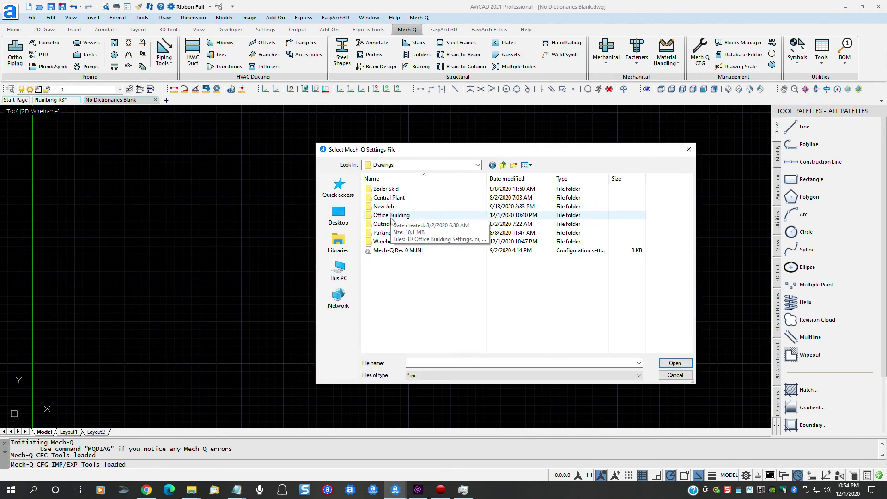
double_click(391, 216)
left_click(395, 189)
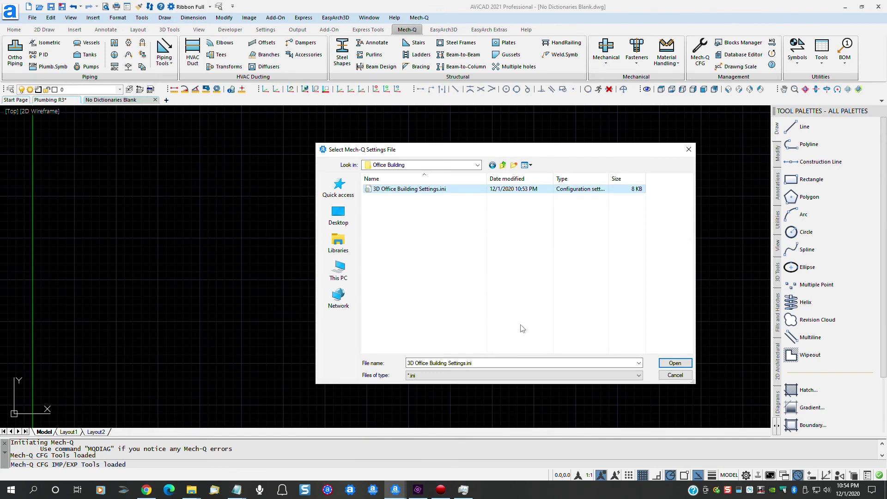
left_click(673, 363)
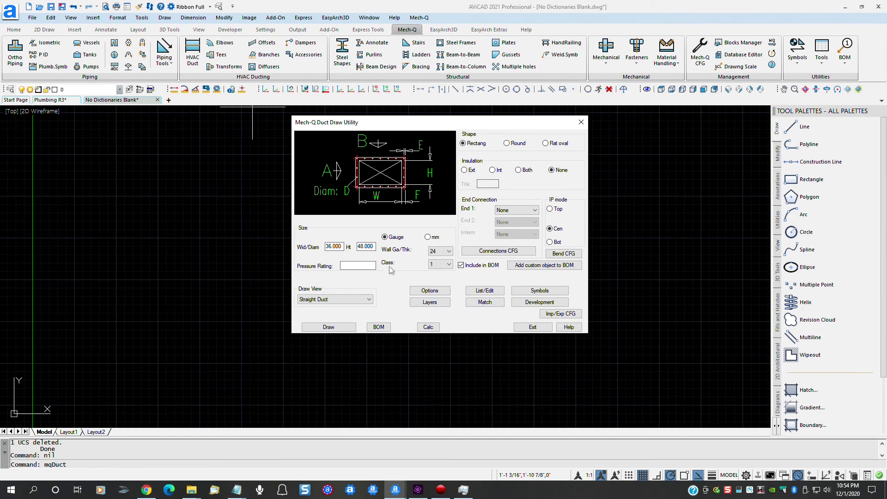
- Review the size settings and the 3D, elevation and label options of the HVAC duct module
left_click(429, 290)
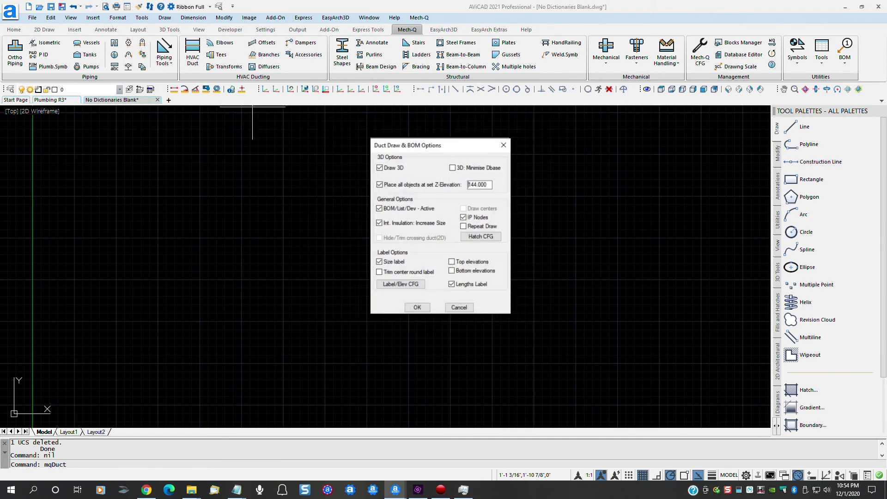
left_click(460, 304)
left_click(532, 327)
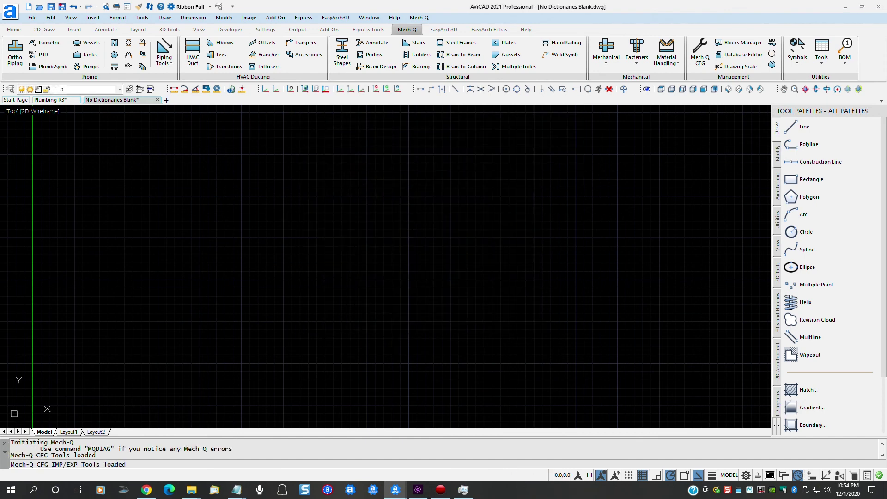
- Check the pipe and fittings module's draw options and the structural sections module's settings in the blank drawing
left_click(15, 51)
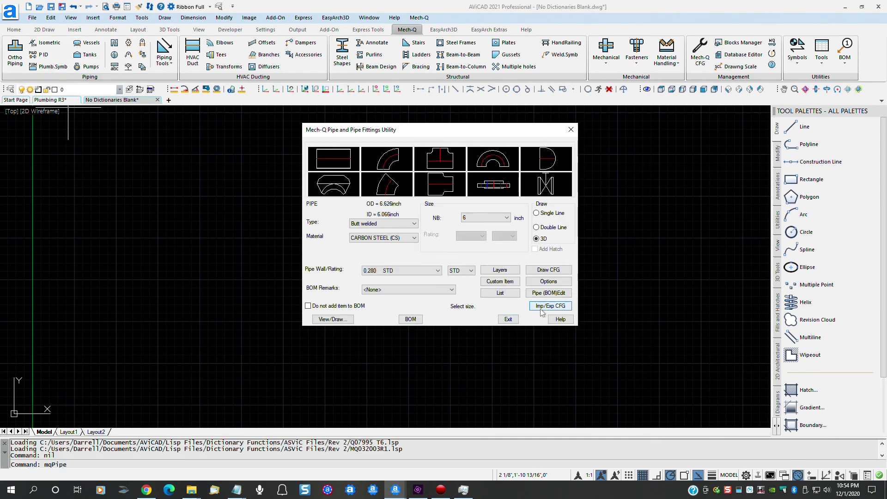
left_click(548, 281)
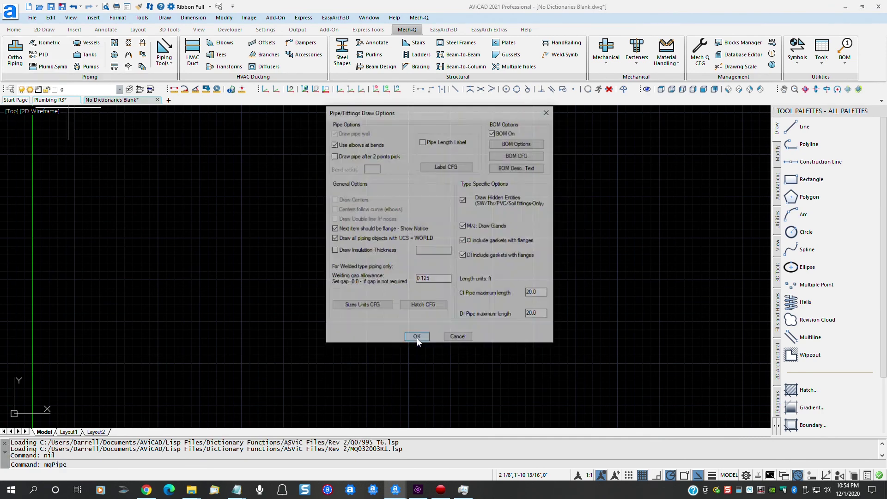
left_click(457, 338)
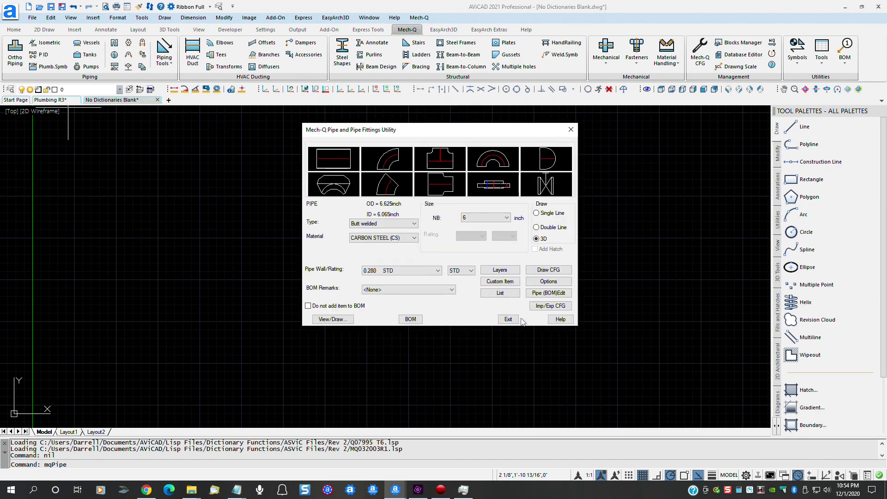
left_click(545, 321)
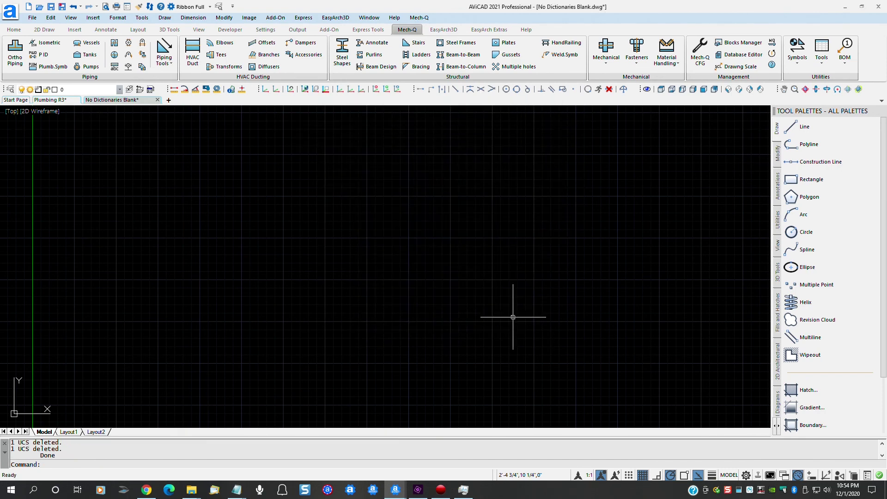
left_click(342, 51)
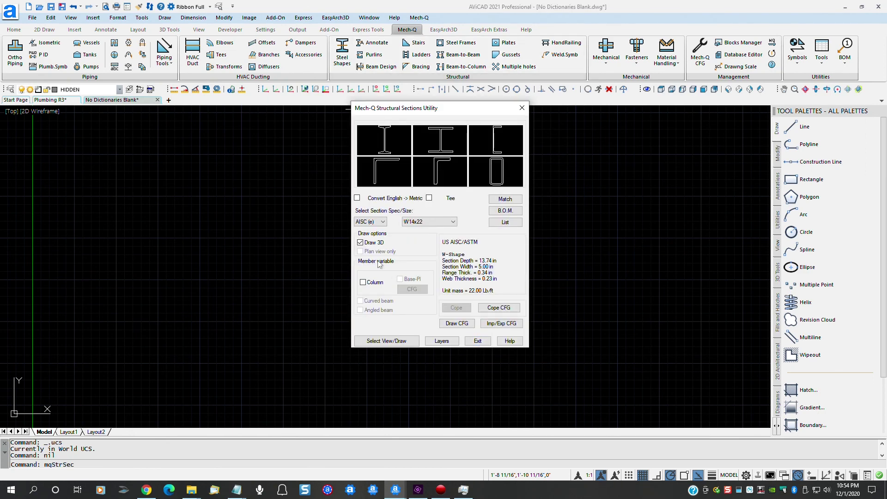
left_click(477, 340)
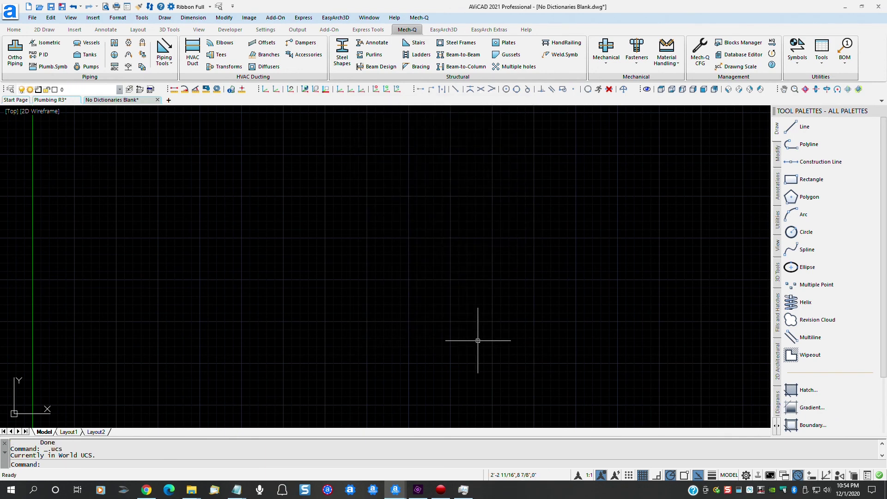